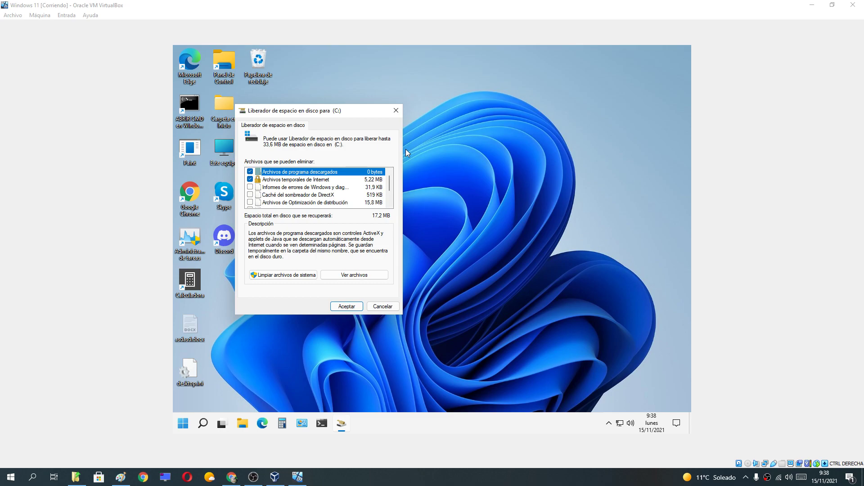
Launch Liberador de espacio en disco through a Windows search for "liberador de espacio", then close it
{"action": "left_click", "coordinate": [397, 111]}
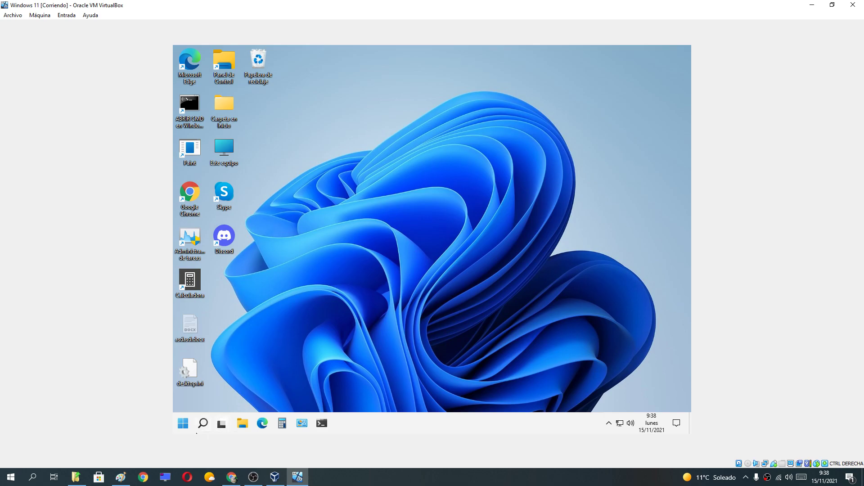
{"action": "left_click", "coordinate": [204, 423]}
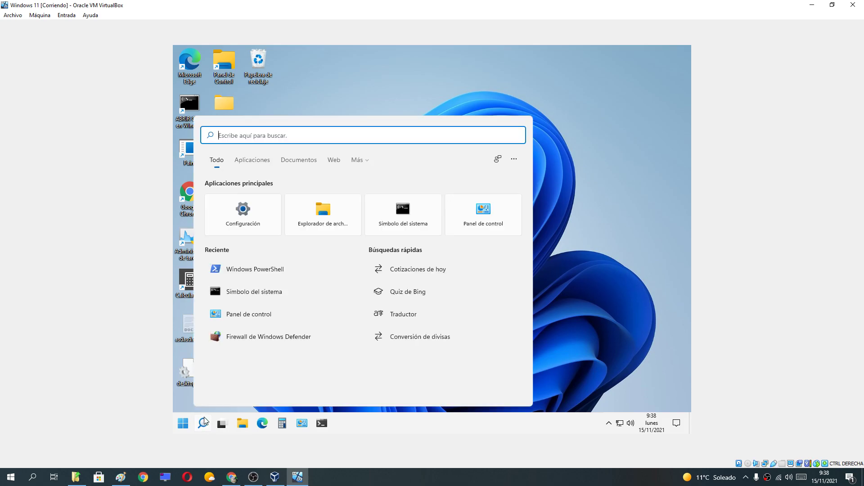
{"action": "type", "text": "liberador de espacio"}
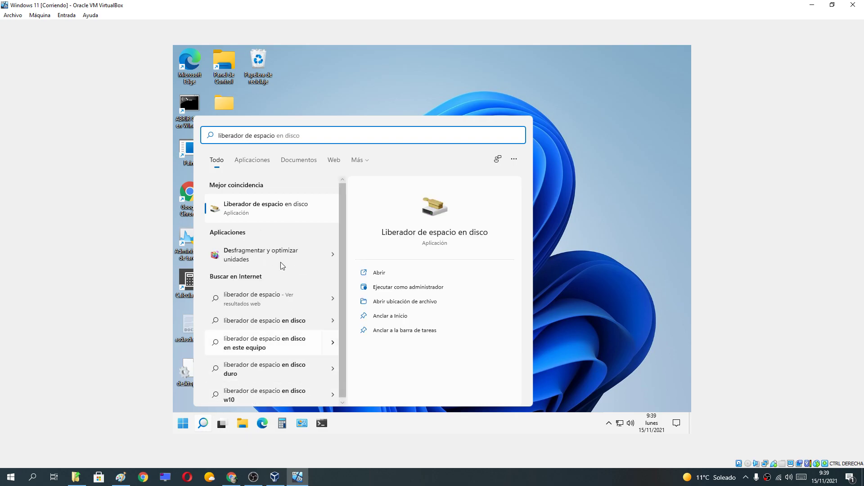
{"action": "left_click", "coordinate": [296, 217]}
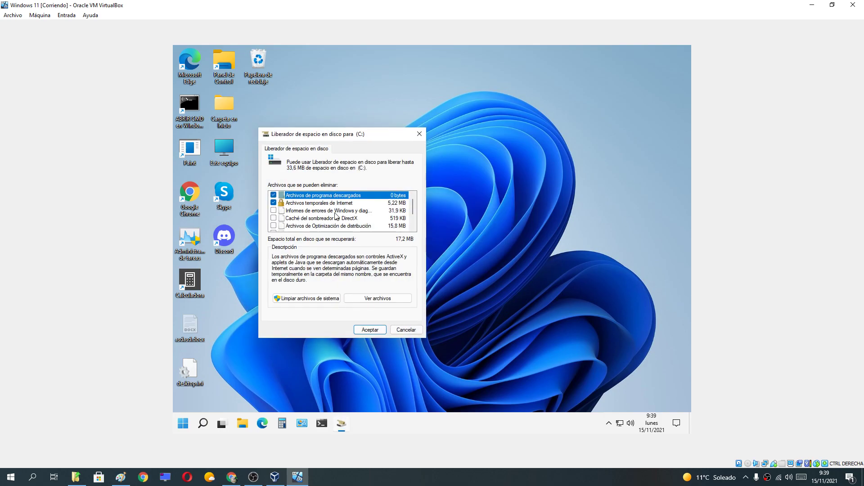
{"action": "left_click", "coordinate": [419, 134]}
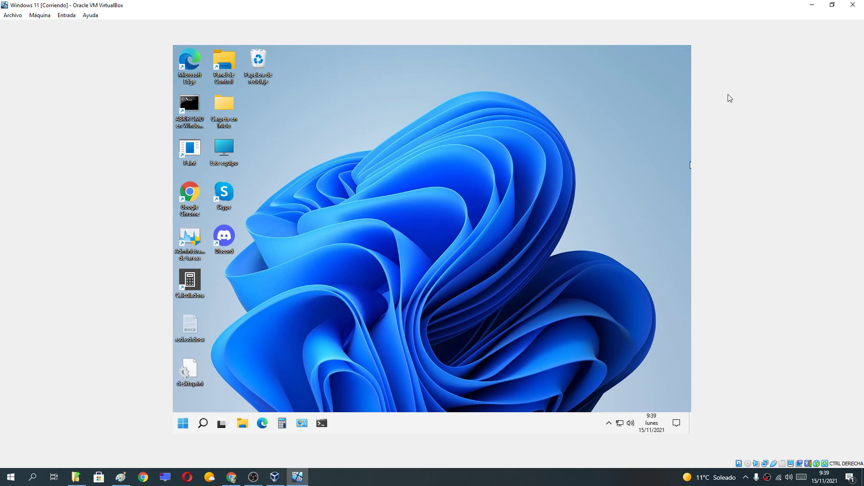
Find the Panel de control with a Windows search for "panel de control" and open its Herramientas de Windows section
{"action": "left_click", "coordinate": [204, 424]}
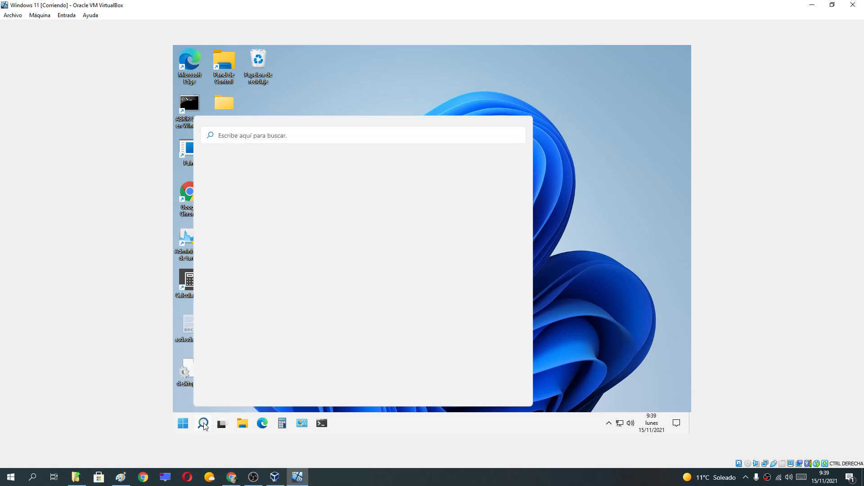
{"action": "type", "text": "panel de control"}
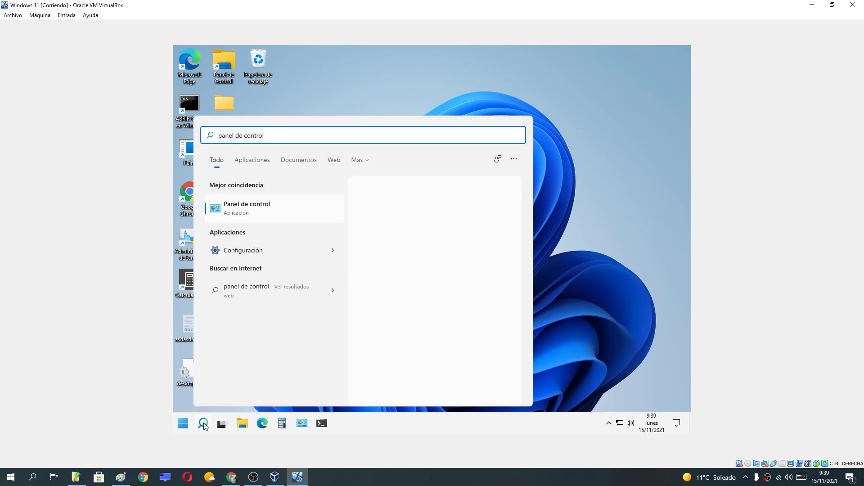
{"action": "key", "text": "Return"}
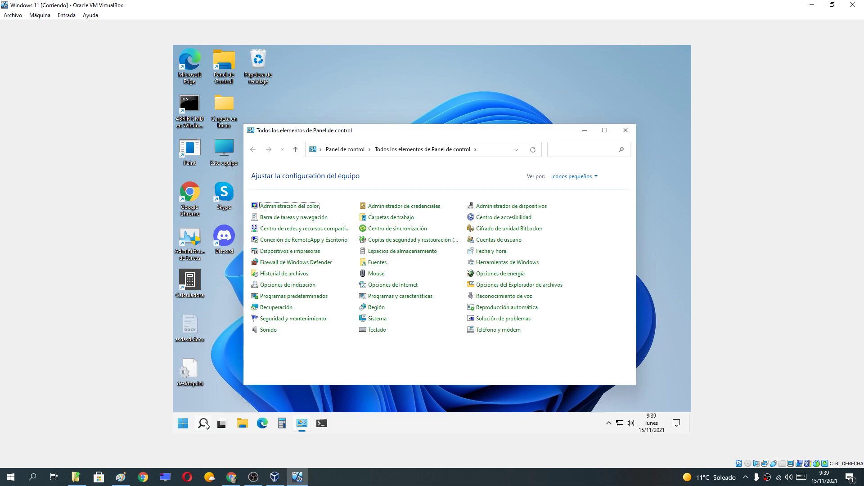
{"action": "left_click", "coordinate": [501, 274]}
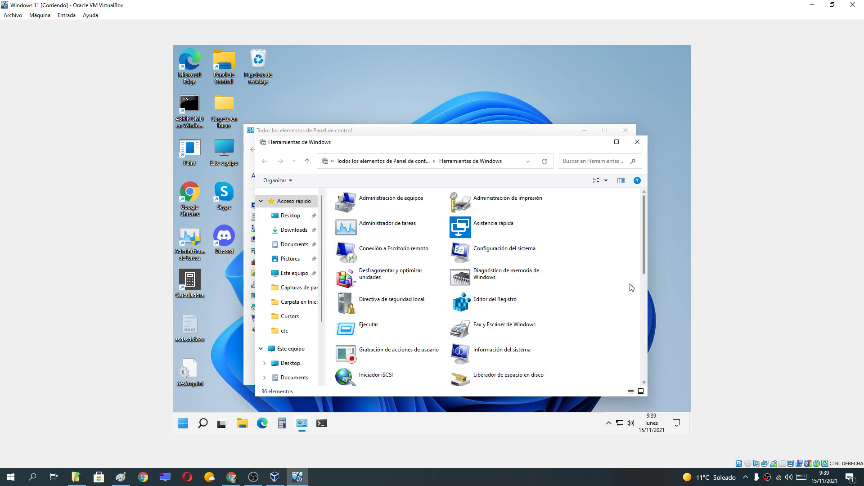
Launch Liberador de espacio en disco from the Herramientas de Windows list
{"action": "scroll", "coordinate": [599, 303], "scroll_direction": "down", "scroll_amount": 3}
{"action": "scroll", "coordinate": [601, 303], "scroll_direction": "down", "scroll_amount": 3}
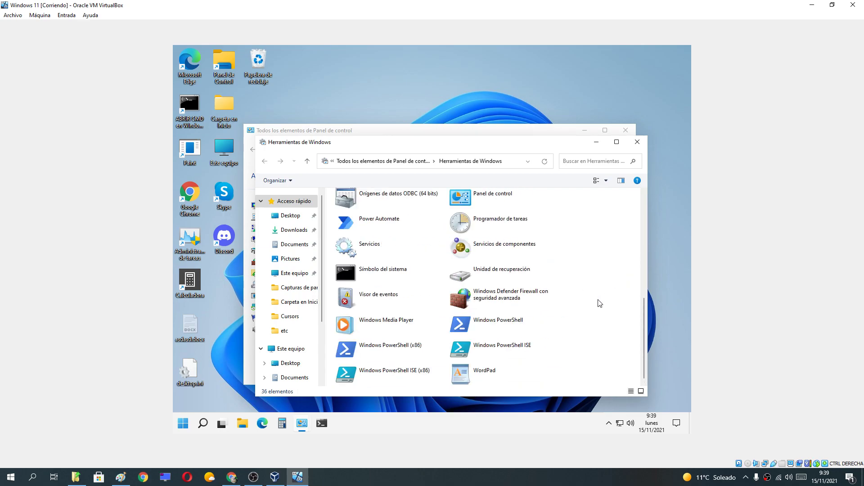
{"action": "scroll", "coordinate": [603, 303], "scroll_direction": "up", "scroll_amount": 3}
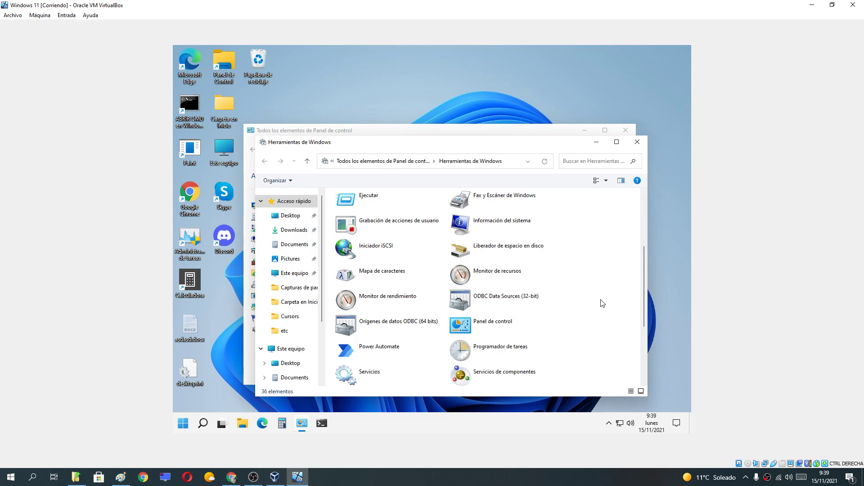
{"action": "left_click", "coordinate": [516, 252]}
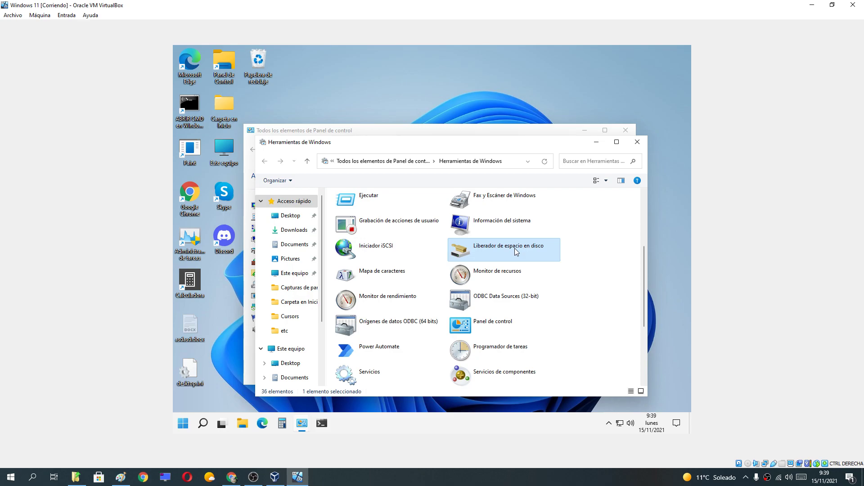
{"action": "double_click", "coordinate": [520, 256]}
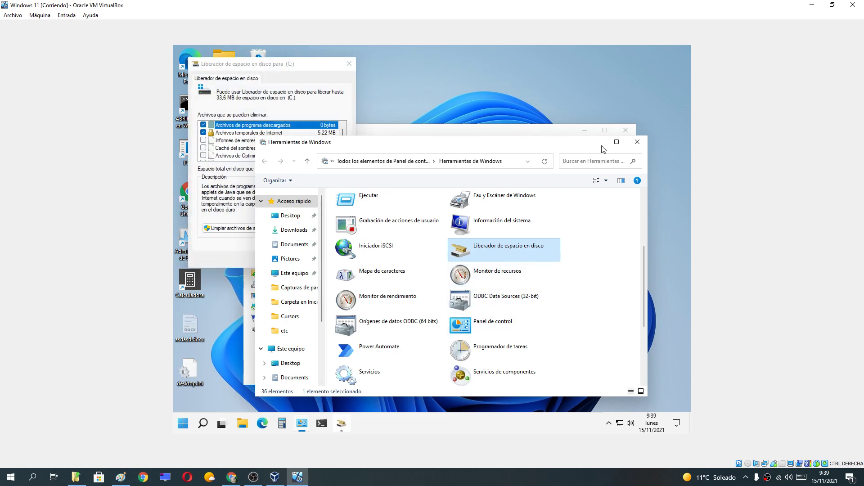
Close the Herramientas de Windows, Panel de control and Liberador de espacio en disco windows
{"action": "left_click", "coordinate": [630, 137]}
{"action": "left_click", "coordinate": [631, 136]}
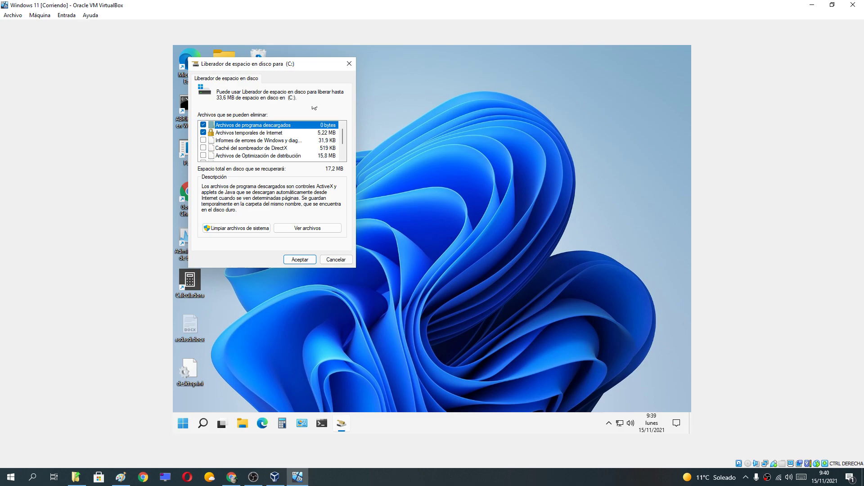
{"action": "left_click", "coordinate": [352, 64]}
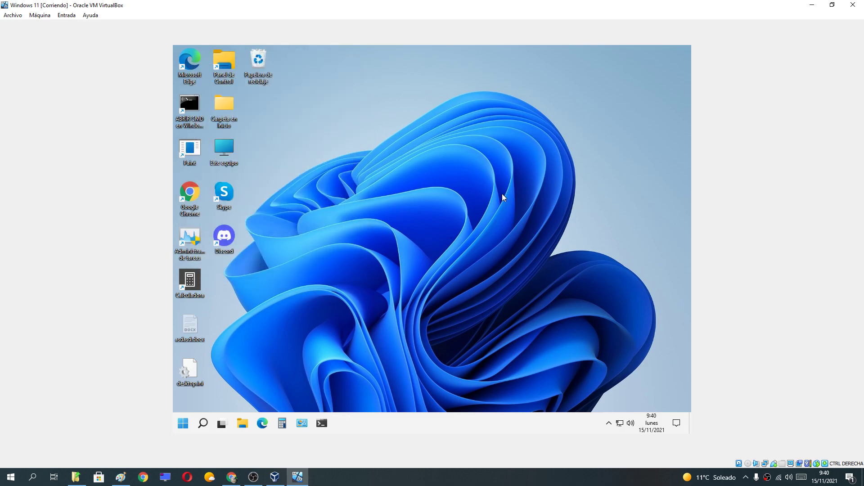
Open the Ejecutar dialog and move it to the middle of the virtual machine's desktop
{"action": "right_click", "coordinate": [183, 425]}
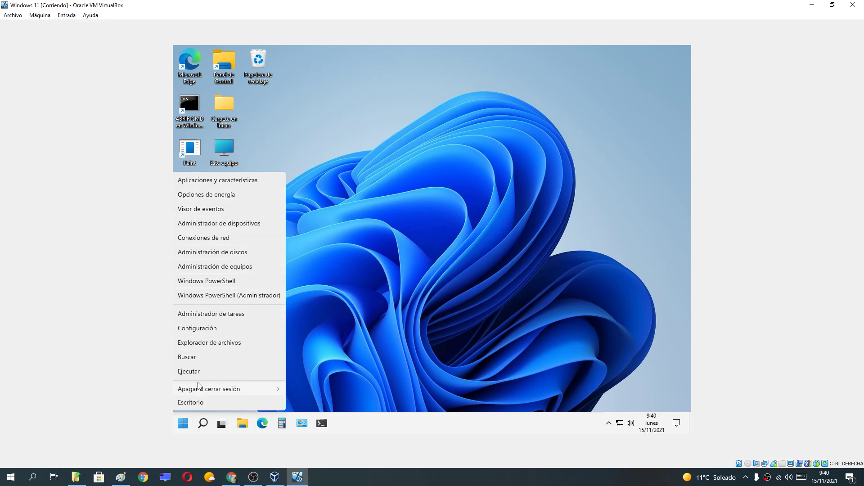
{"action": "left_click", "coordinate": [189, 372]}
{"action": "left_click", "coordinate": [399, 219]}
{"action": "left_click_drag", "start_coordinate": [301, 321], "coordinate": [442, 187]}
{"action": "left_click", "coordinate": [385, 231]}
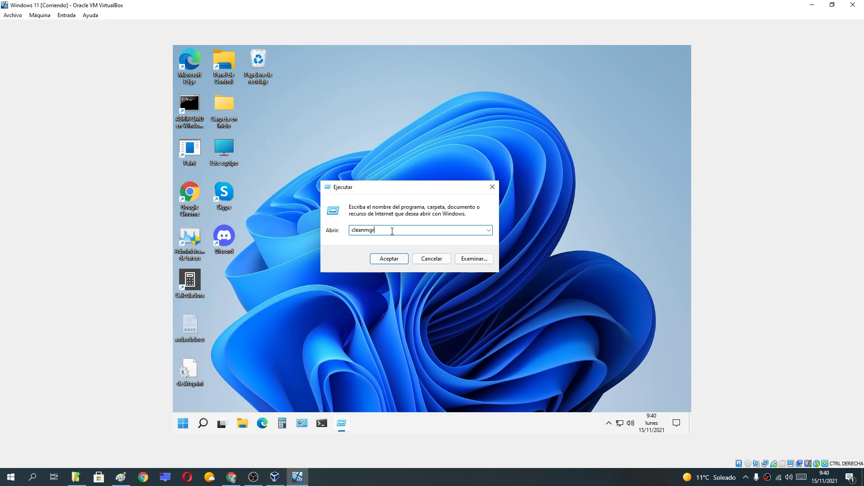
Run cleanmgr from the Ejecutar dialog to launch Liberador de espacio en disco, then close it
{"action": "left_click_drag", "start_coordinate": [352, 230], "coordinate": [382, 230]}
{"action": "left_click", "coordinate": [383, 230]}
{"action": "key", "text": "Home"}
{"action": "key", "text": "shift+Right"}
{"action": "key", "text": "shift+Right"}
{"action": "key", "text": "shift+Right"}
{"action": "key", "text": "shift+Right"}
{"action": "key", "text": "Left"}
{"action": "left_click", "coordinate": [389, 258]}
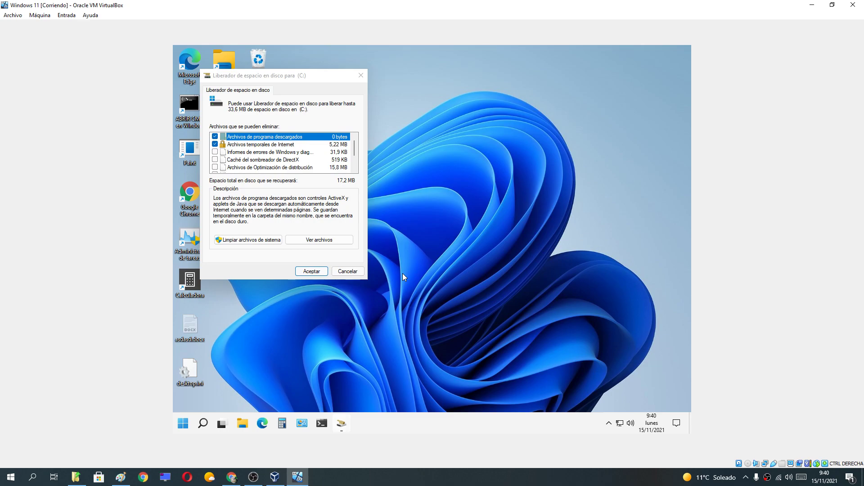
{"action": "left_click", "coordinate": [365, 75]}
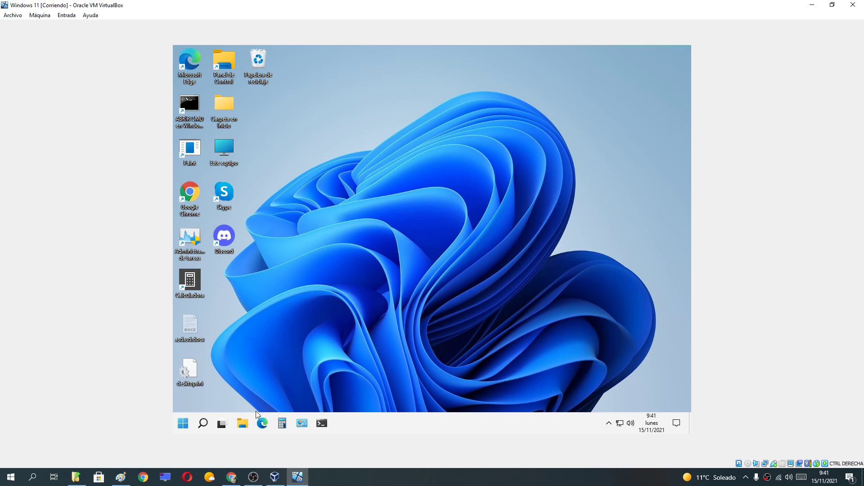
Open Símbolo del sistema through a Windows search for "cmd"
{"action": "left_click", "coordinate": [204, 424]}
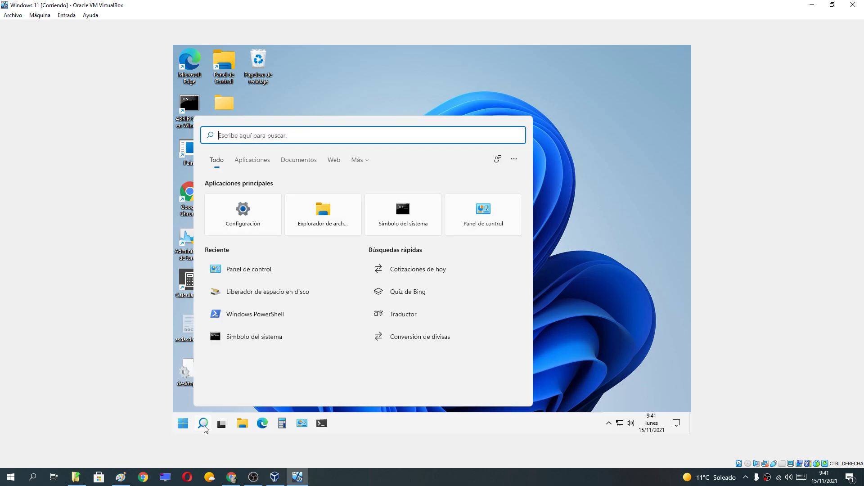
{"action": "type", "text": "cmd"}
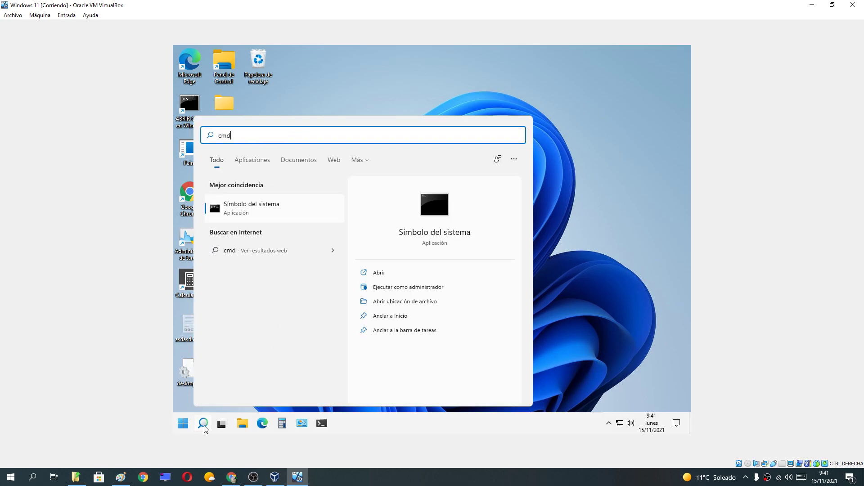
{"action": "left_click", "coordinate": [276, 208]}
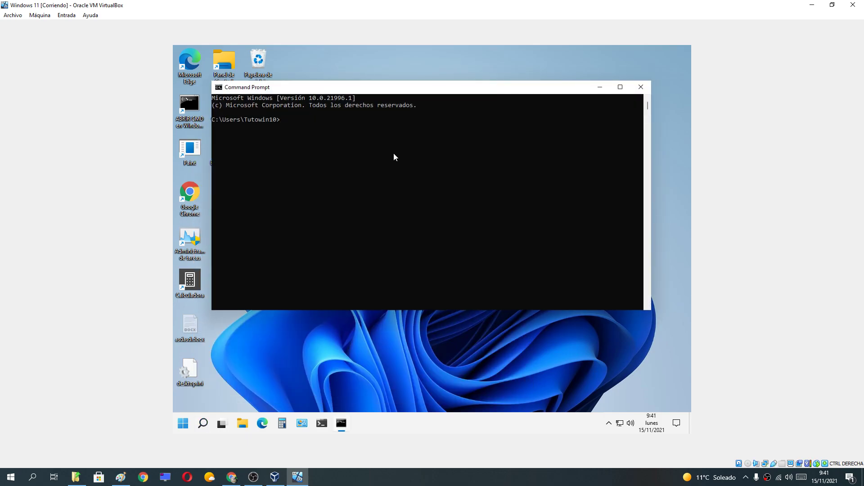
Run cleanmgr in the command prompt, then close Liberador de espacio en disco and the prompt
{"action": "type", "text": "cleanmgr"}
{"action": "key", "text": "Return"}
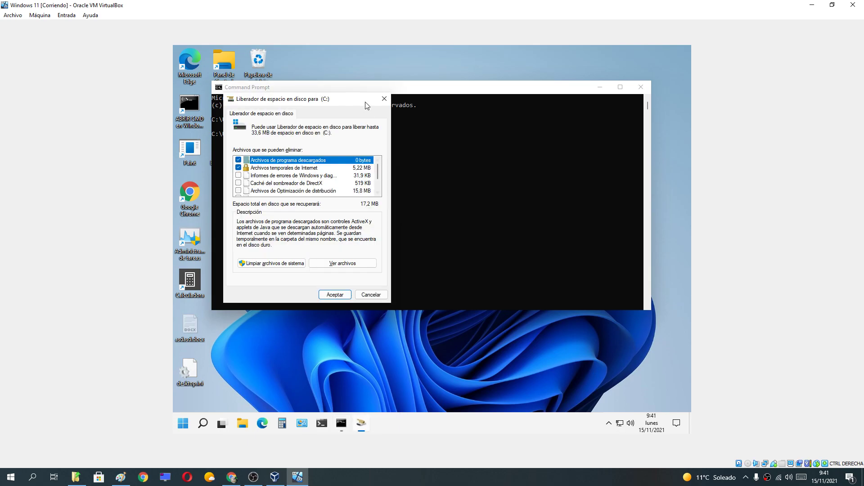
{"action": "left_click", "coordinate": [384, 98]}
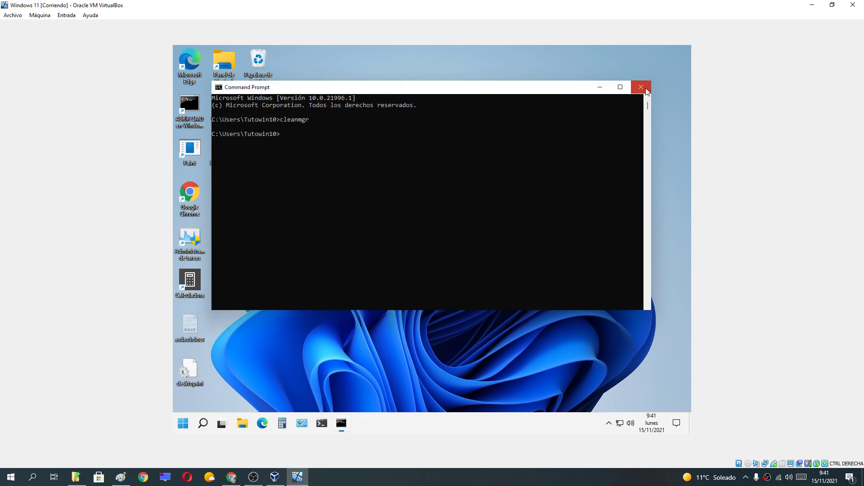
{"action": "left_click", "coordinate": [641, 87]}
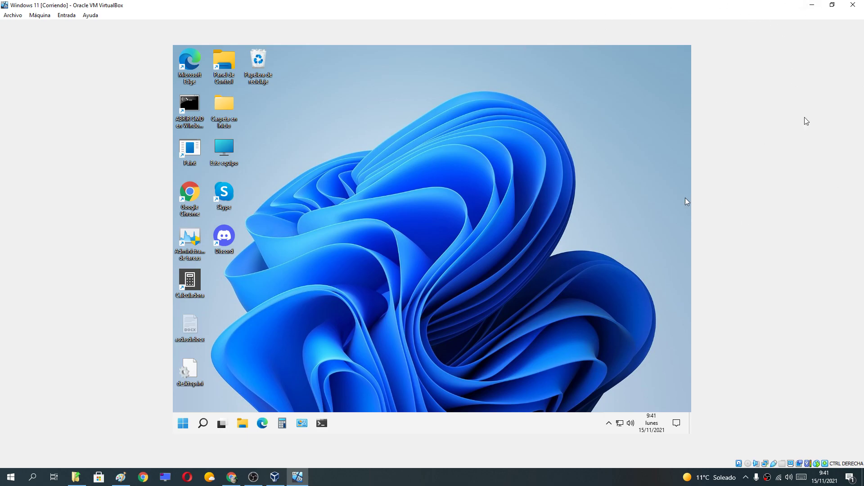
Open Windows PowerShell through a Windows search for "powershell", then shrink and move its window to fit entirely on the desktop
{"action": "left_click", "coordinate": [205, 425]}
{"action": "type", "text": "powershell"}
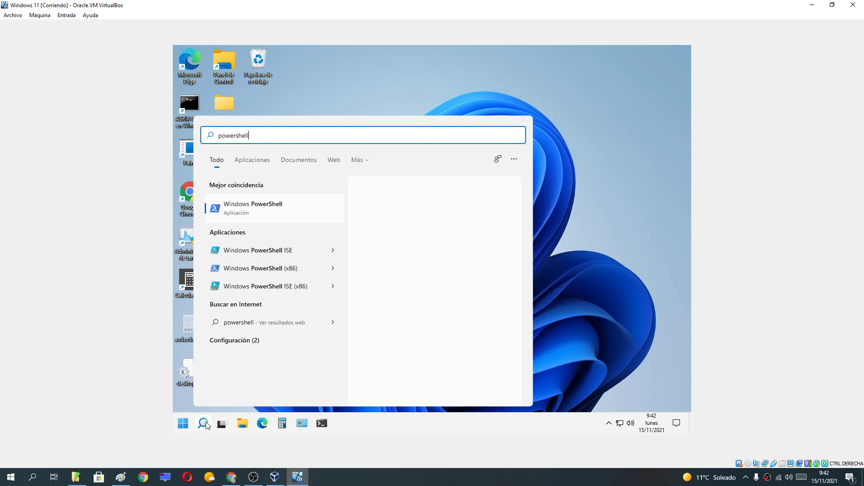
{"action": "left_click", "coordinate": [259, 215]}
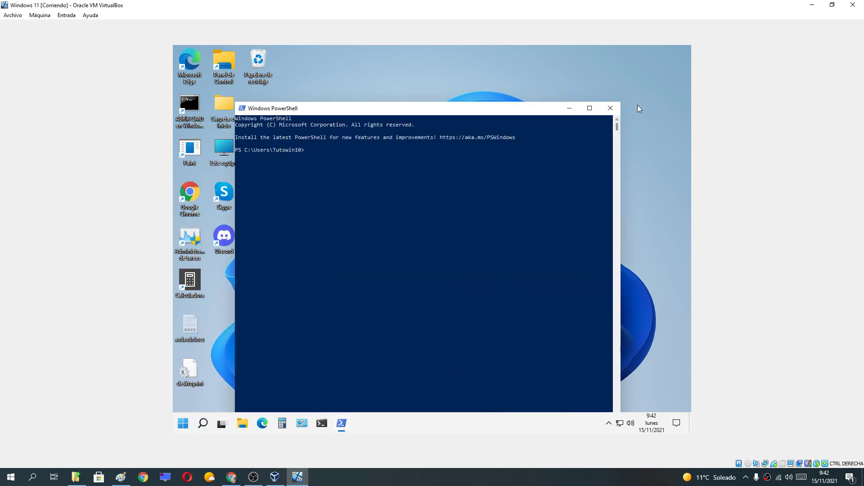
{"action": "left_click_drag", "start_coordinate": [620, 103], "coordinate": [602, 148]}
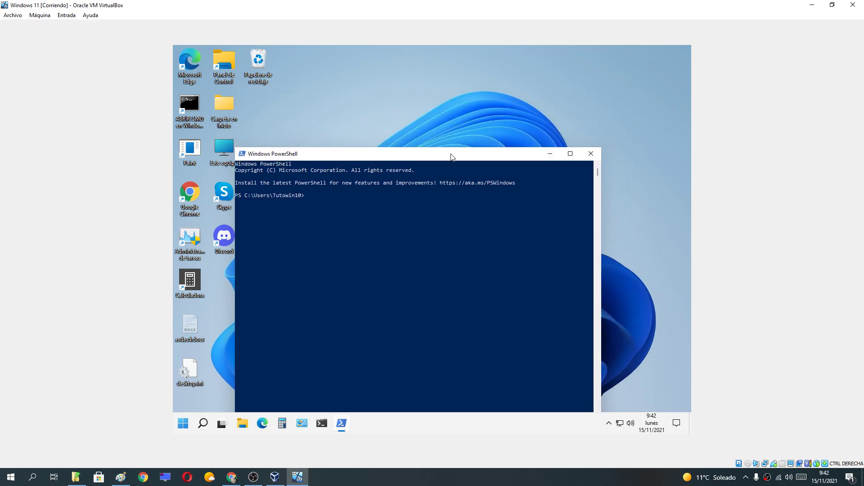
{"action": "left_click_drag", "start_coordinate": [452, 155], "coordinate": [529, 126]}
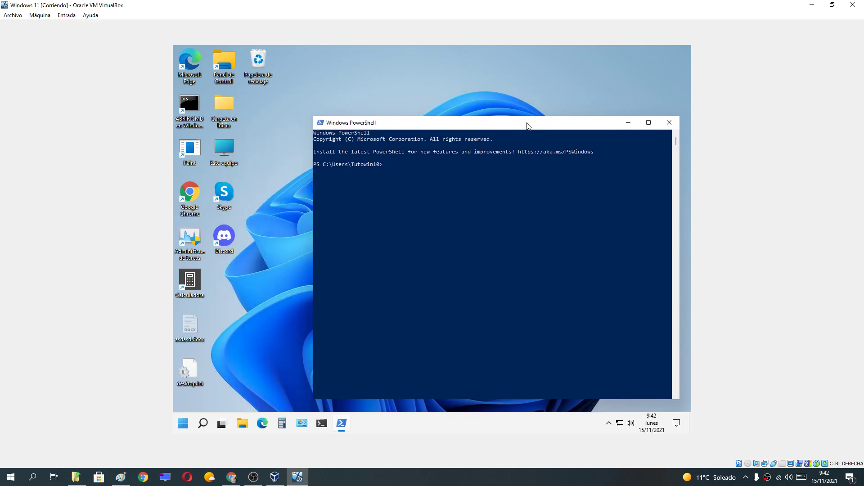
Run cleanmgr in PowerShell, then close PowerShell and Liberador de espacio en disco
{"action": "type", "text": "cleanmgr"}
{"action": "key", "text": "Return"}
{"action": "key", "text": "Return"}
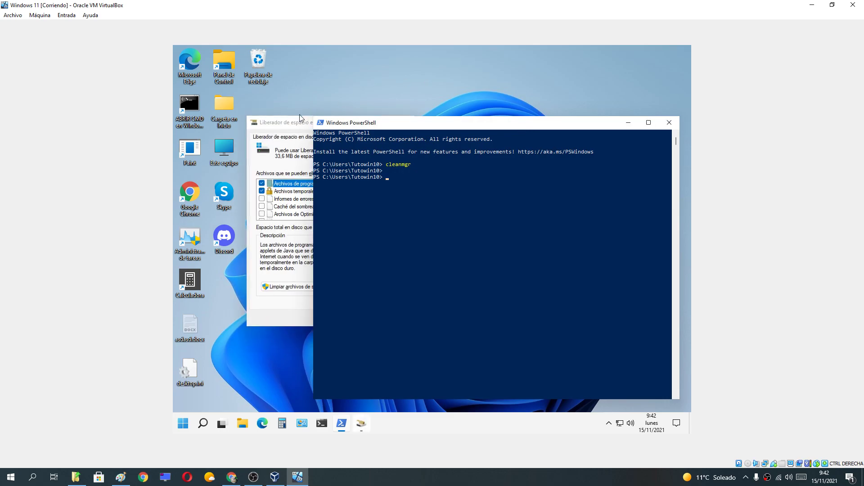
{"action": "left_click", "coordinate": [302, 127]}
{"action": "left_click", "coordinate": [675, 127]}
{"action": "left_click", "coordinate": [411, 124]}
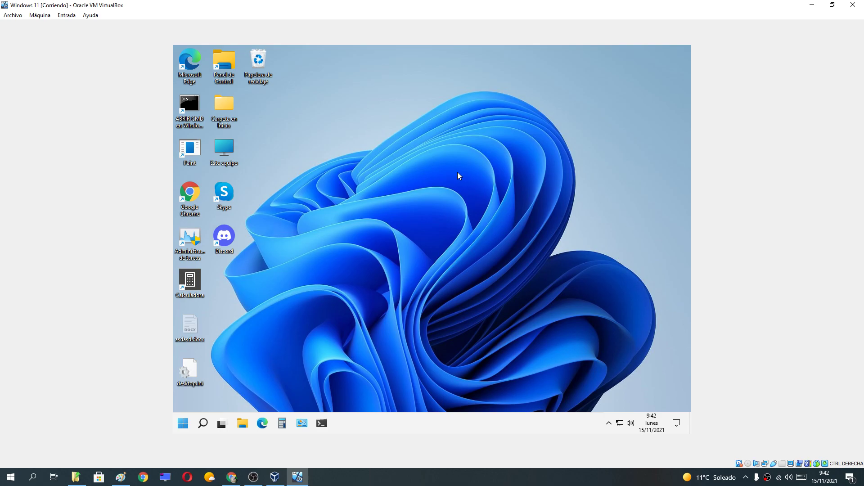